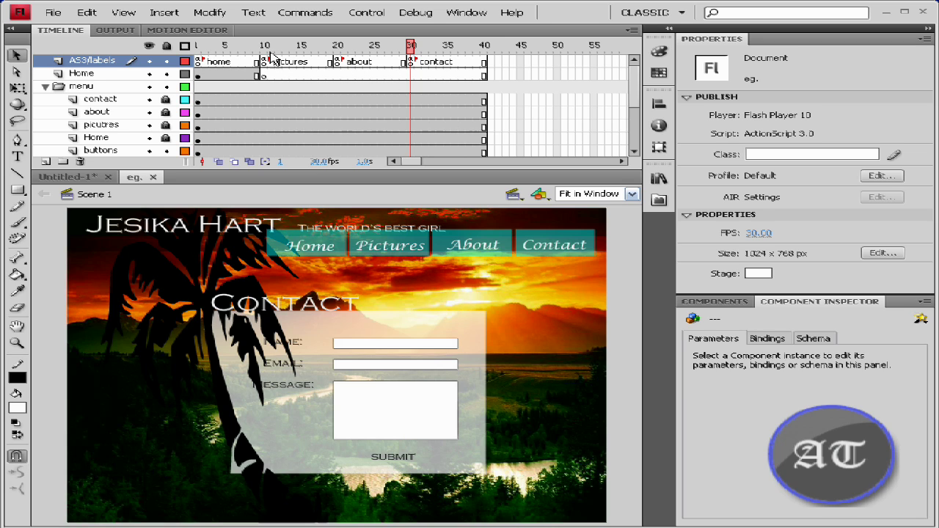
- Jump to frame 10 (the Image Gallery) and select the pictures movie clip holding the photo
click(265, 49)
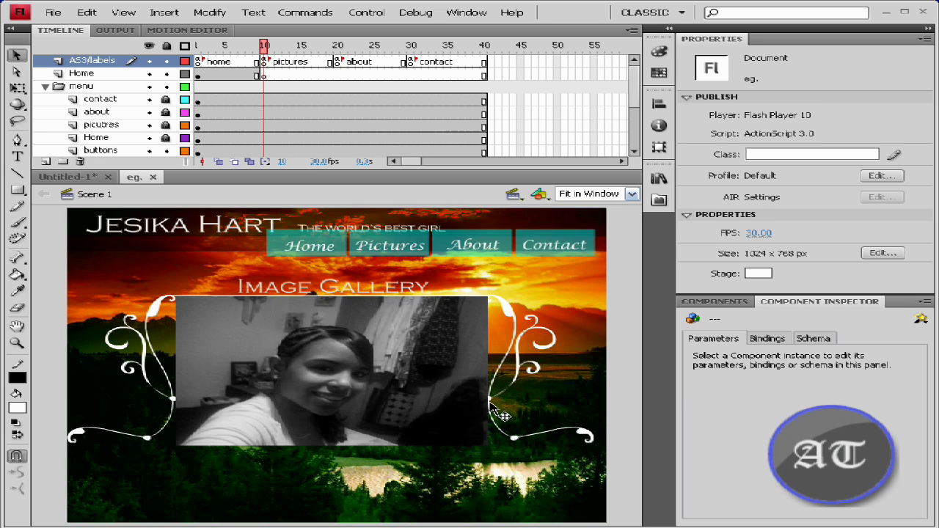
click(337, 355)
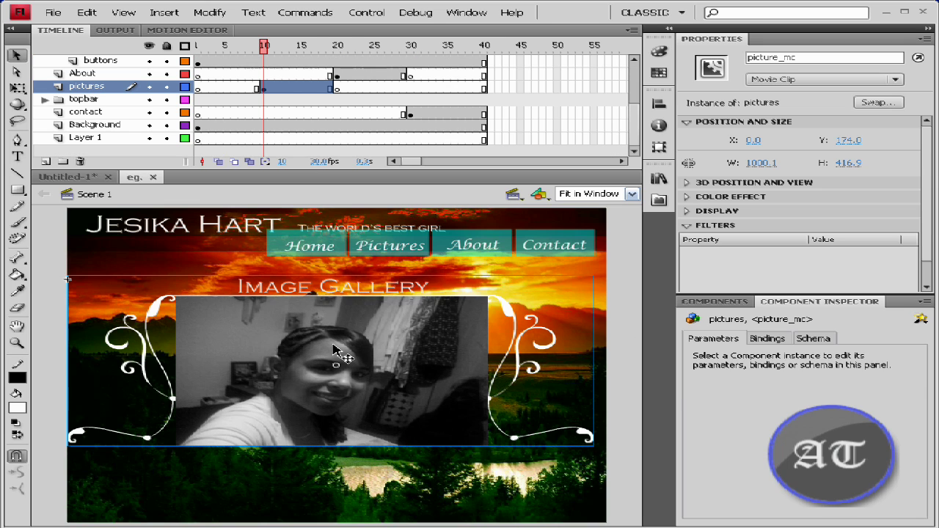
- Inside the pictures clip, delete the photo bitmap from the image layer, keeping the frame and Loading text
double_click(367, 423)
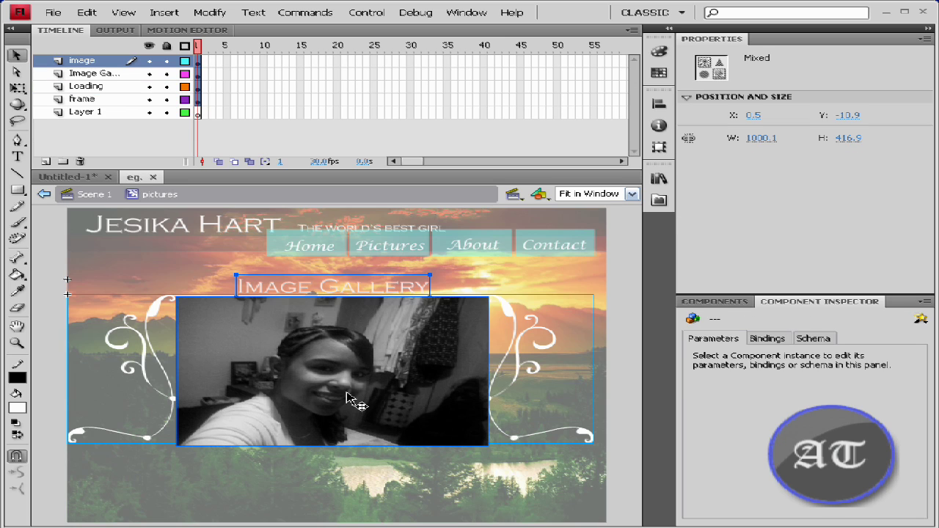
click(344, 360)
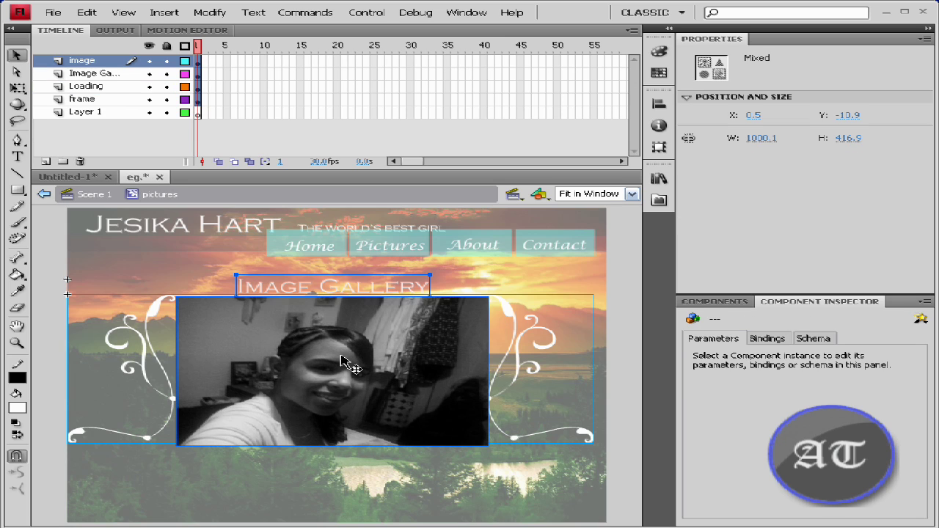
click(90, 74)
click(328, 380)
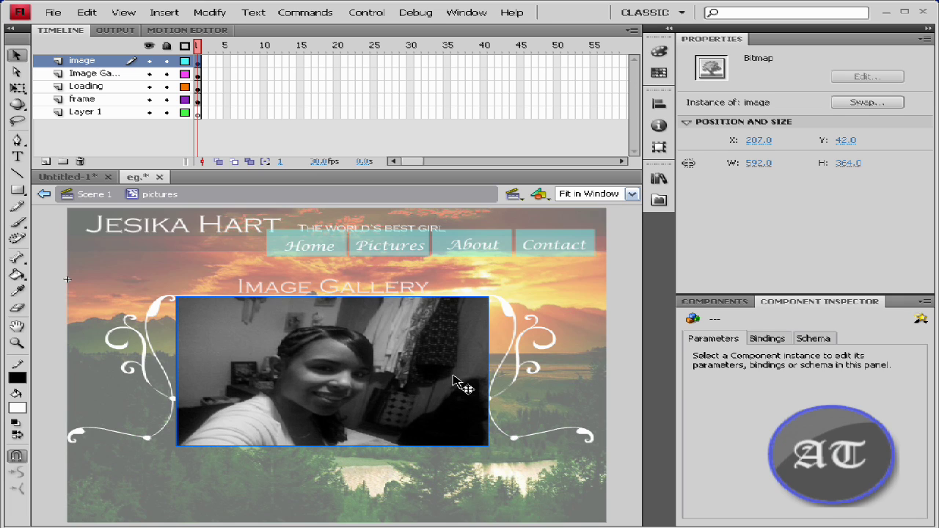
key(Delete)
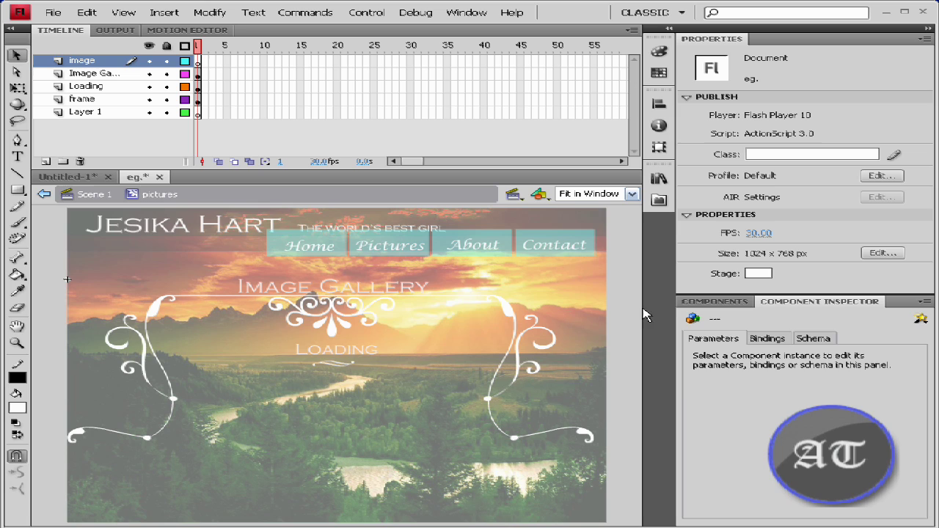
- Drag a UILoader component from the Components panel into the gallery frame and nudge it into place
click(694, 302)
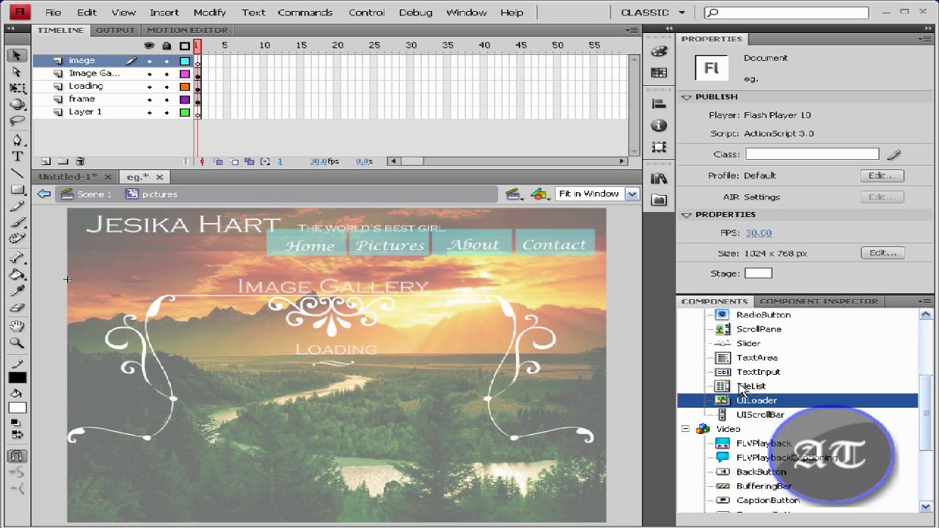
drag(754, 404, 224, 336)
key(Down)
key(Down)
key(Down)
key(Down)
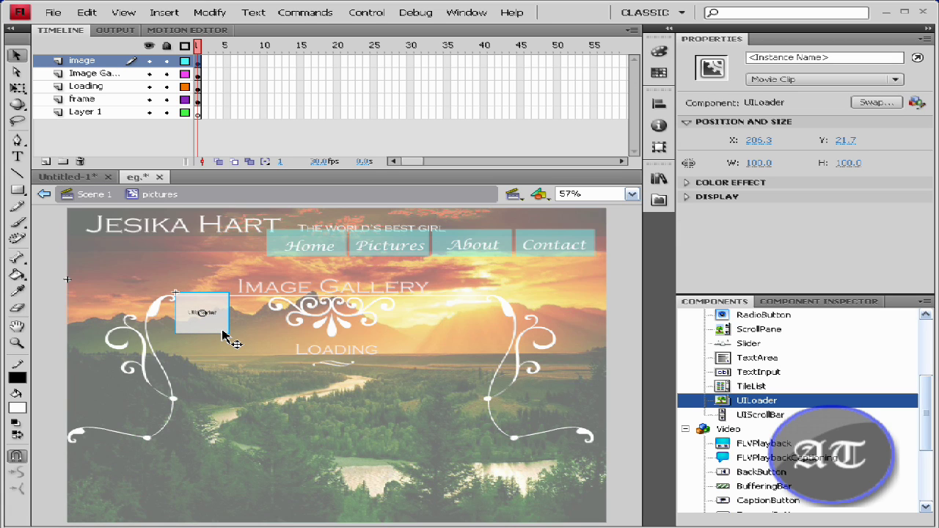
key(shift+Down)
key(shift+Down)
key(shift+Down)
key(shift+Down)
key(shift+Down)
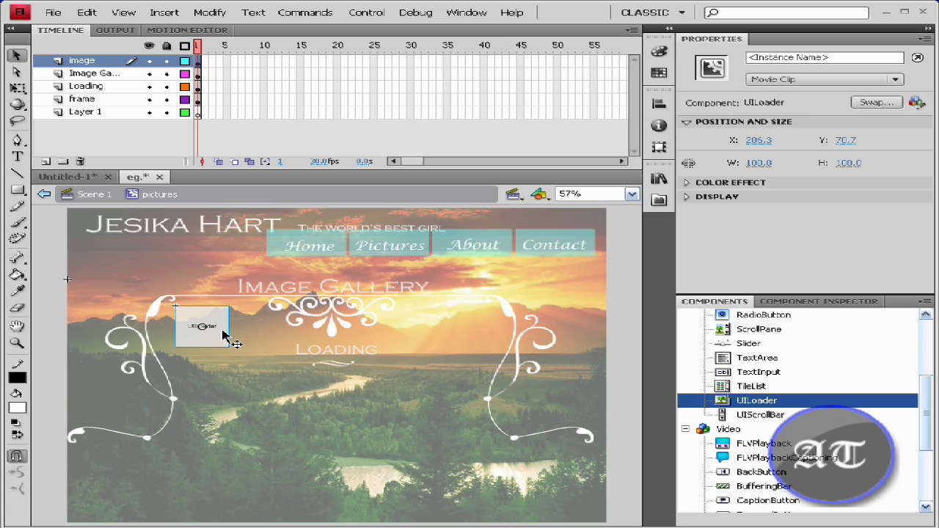
key(Up)
key(Up)
key(Up)
key(Up)
key(Up)
key(Up)
key(Up)
key(Up)
key(Up)
key(Up)
key(Up)
key(Up)
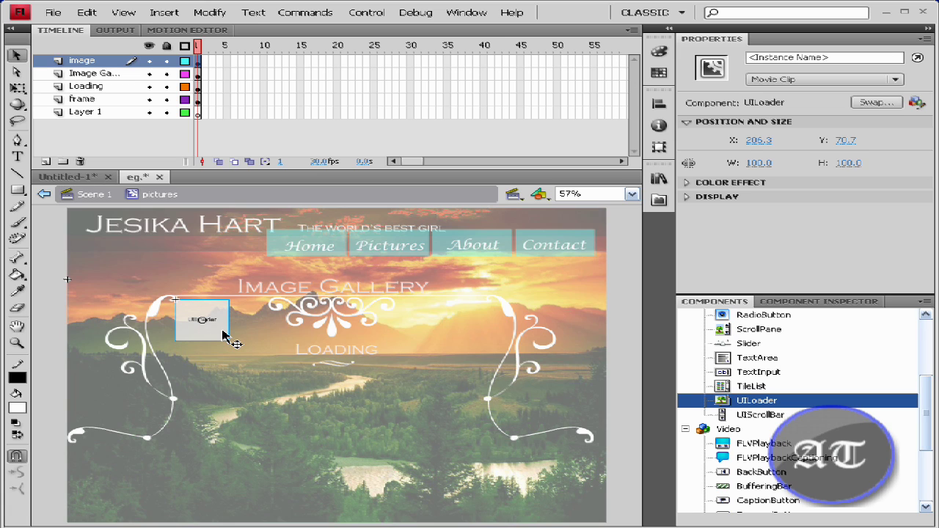
key(Up)
key(Up)
key(Up)
key(Up)
key(Up)
key(Up)
key(Up)
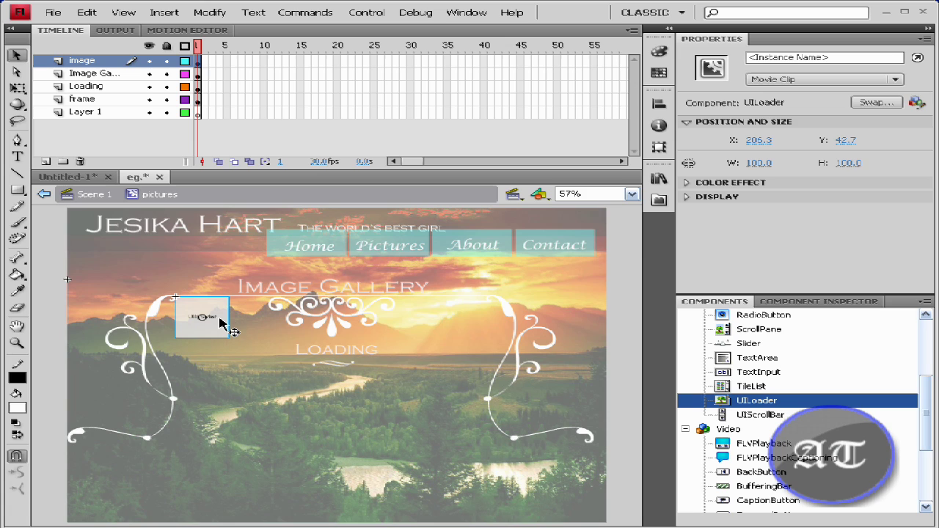
- Try resizing the UILoader with Free Transform, undo the scaling, and deselect everything
key(q)
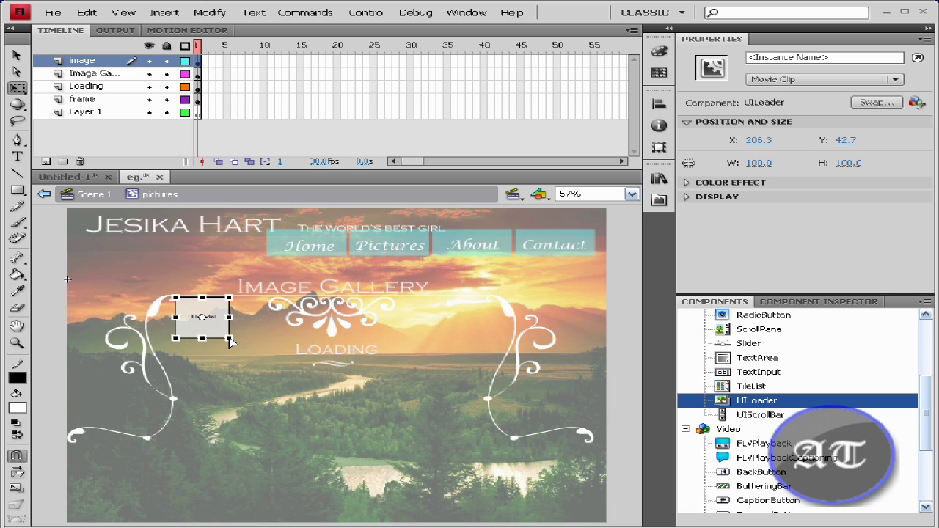
mouse_move(229, 339)
mouse_down()
mouse_move(261, 357)
mouse_move(229, 337)
mouse_up()
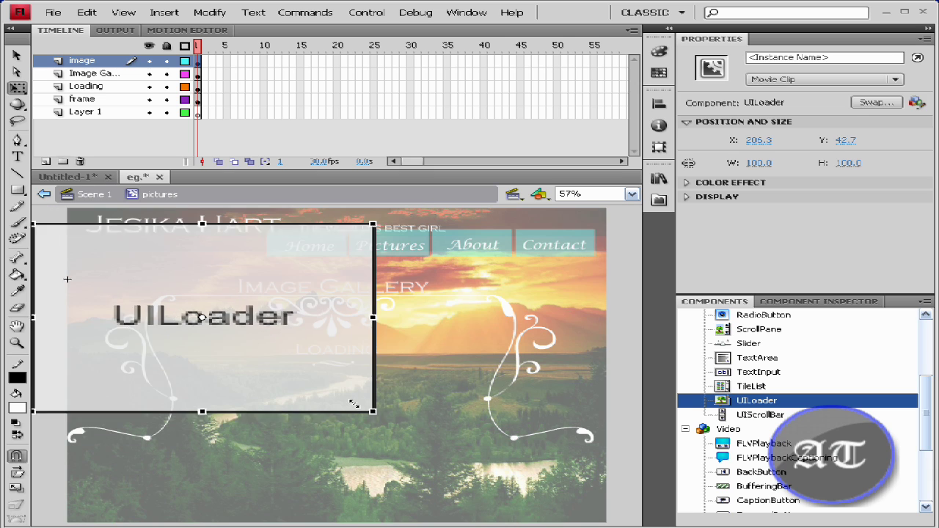
mouse_move(230, 340)
mouse_down()
mouse_move(242, 342)
mouse_move(229, 335)
mouse_up()
click(15, 59)
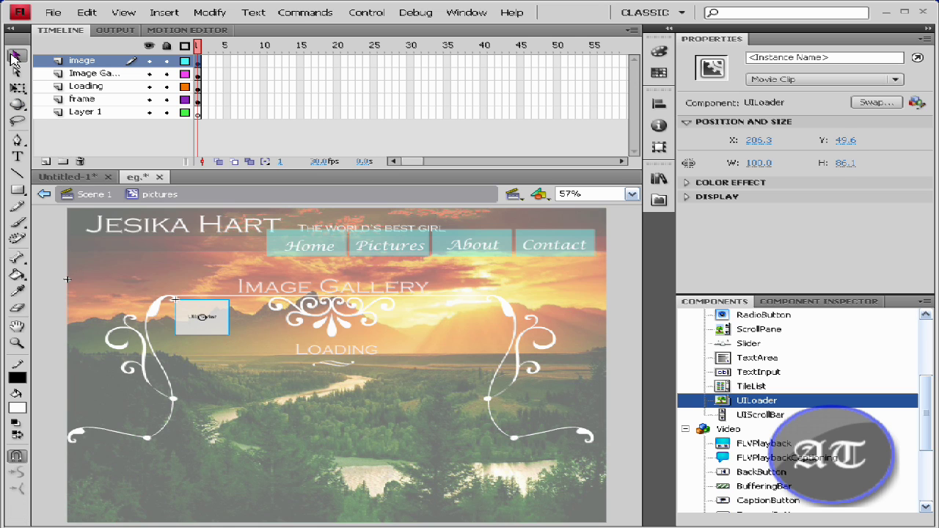
click(86, 12)
click(94, 17)
click(93, 18)
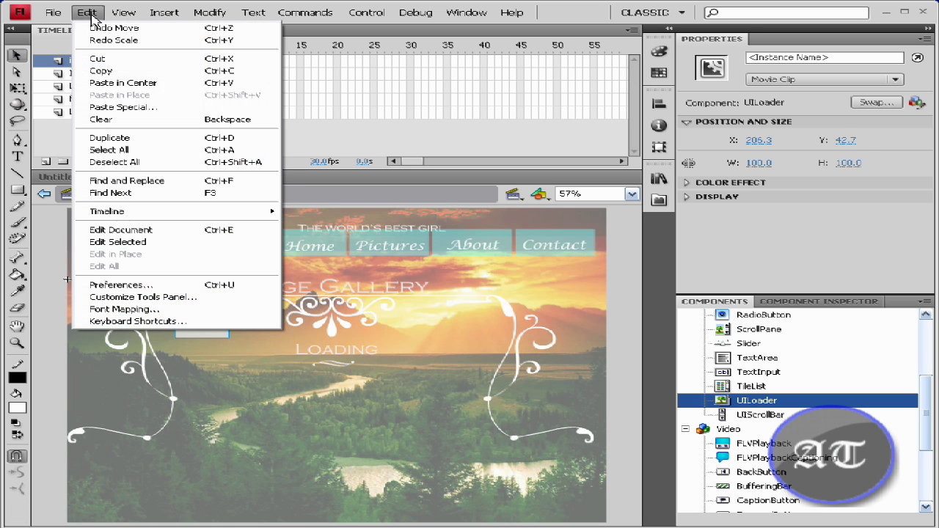
click(388, 409)
click(389, 411)
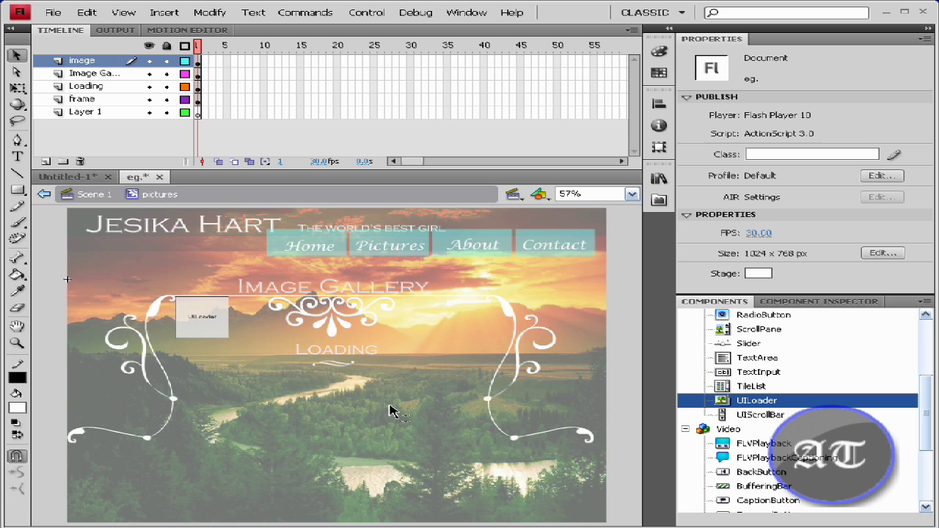
- In the Component Inspector, set the UILoader's scaleContent parameter to false, leaving autoLoad true
click(208, 332)
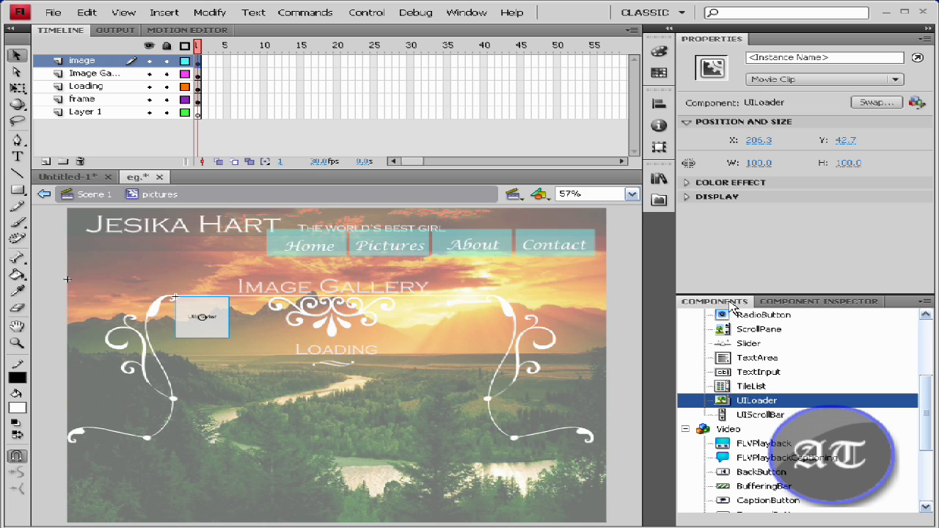
click(869, 305)
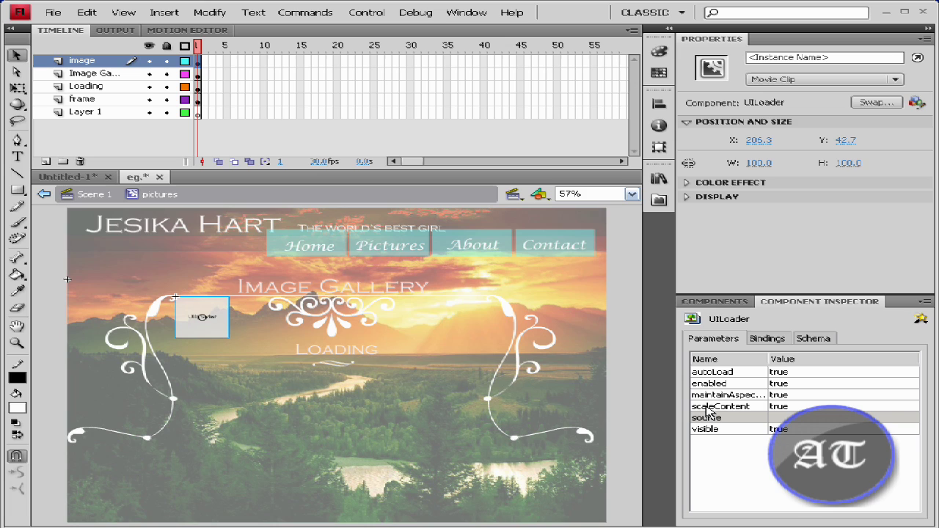
click(802, 406)
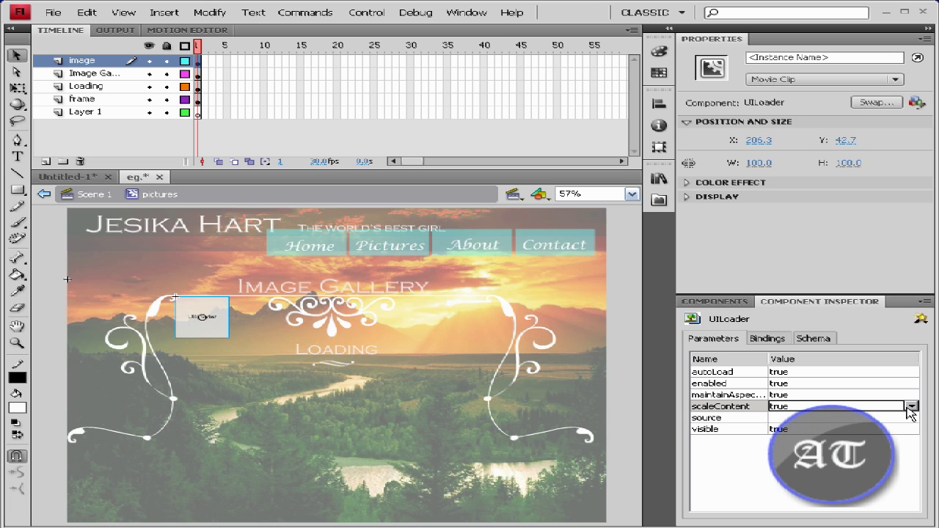
click(911, 409)
click(849, 420)
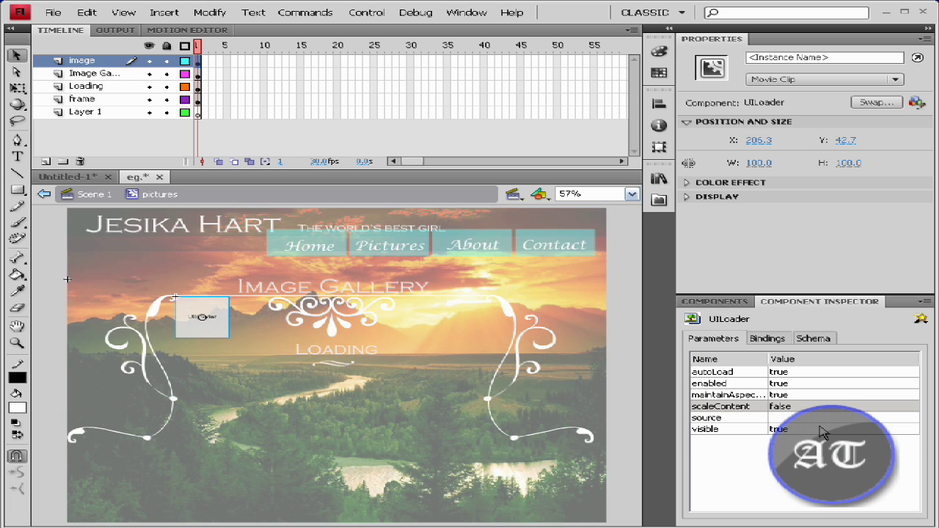
click(792, 418)
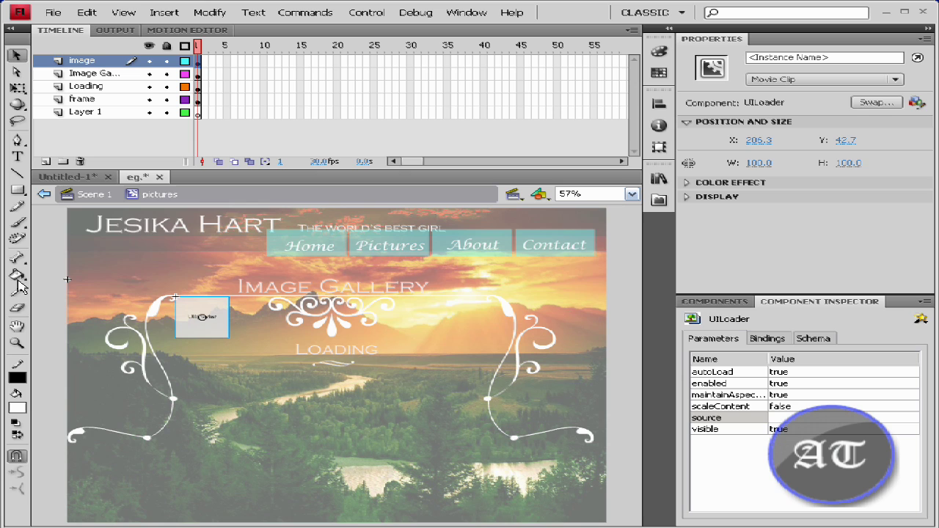
click(62, 13)
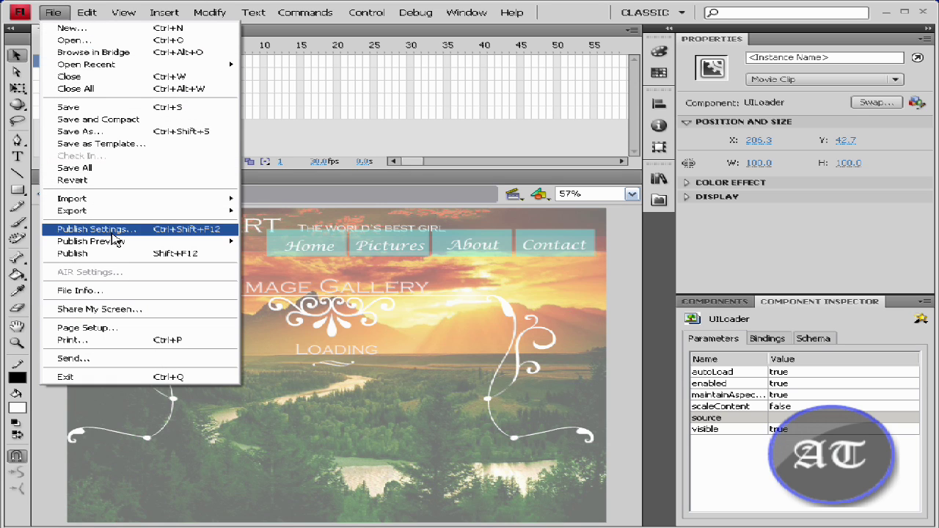
- Check the jesika image's file name in the images folder via Import to Stage, then cancel
mouse_move(114, 199)
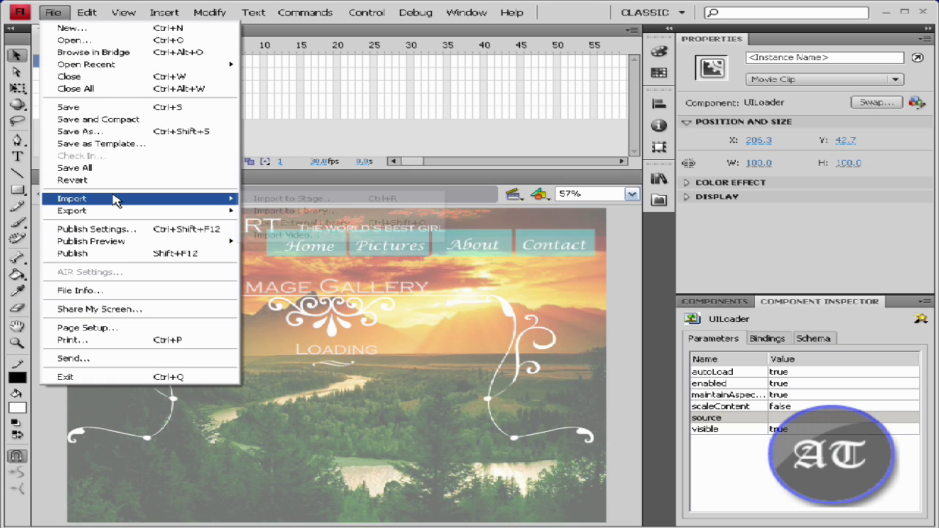
click(285, 199)
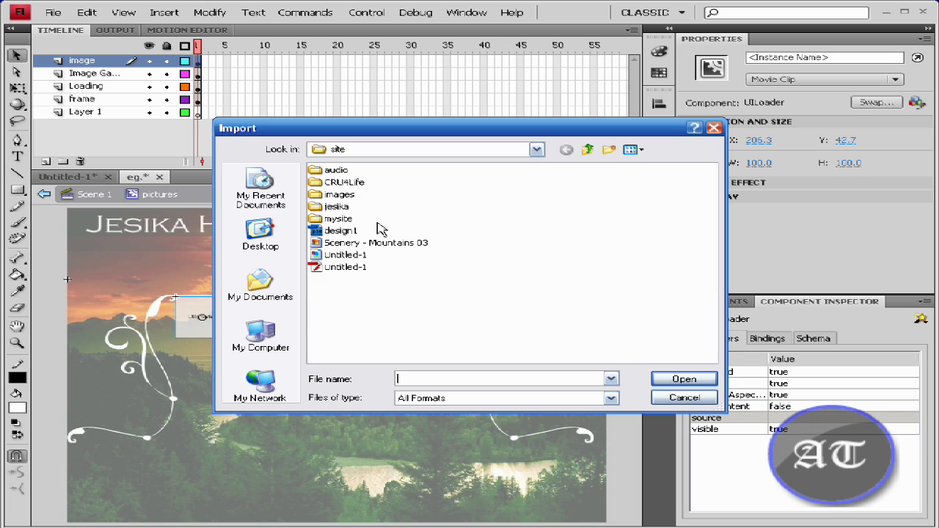
double_click(340, 194)
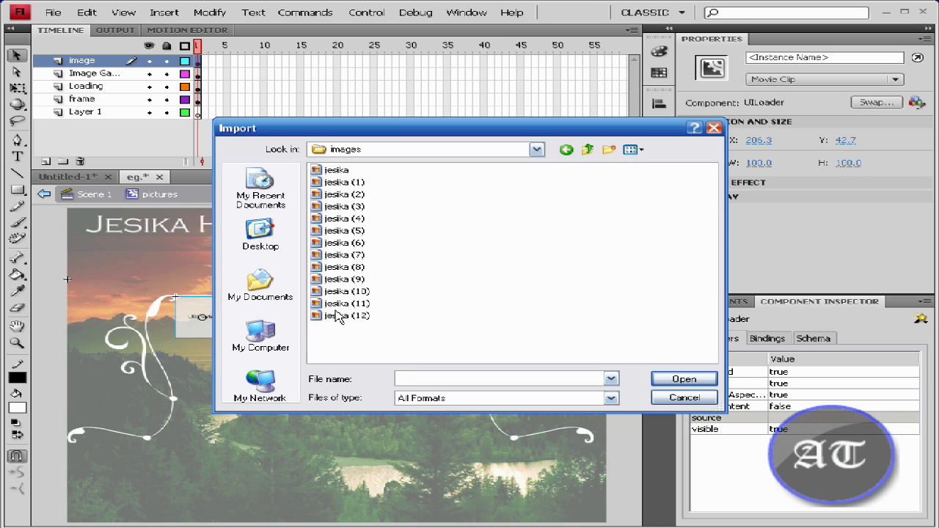
click(336, 171)
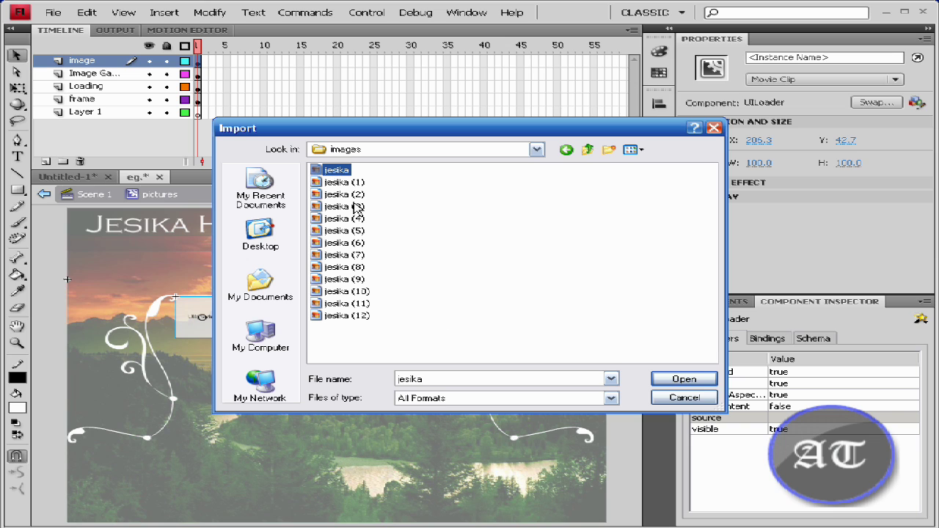
click(684, 398)
- Set the UILoader's source parameter to images/jesika.jpg and collapse the parameters panel
click(776, 417)
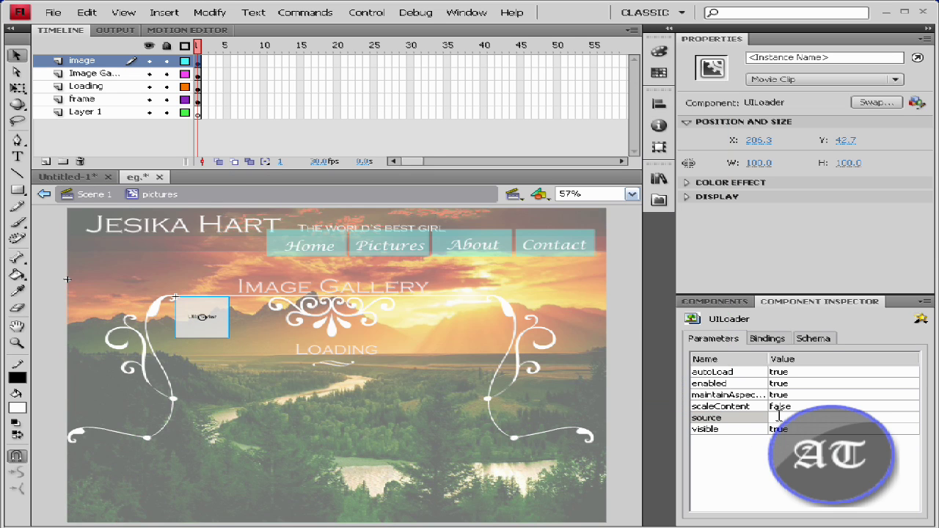
text(images/jesika.jpg)
key(Return)
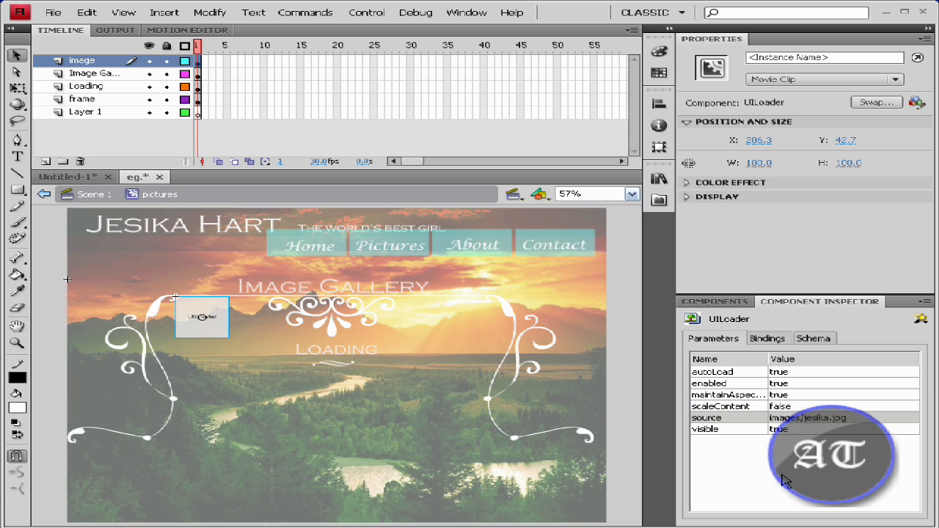
double_click(901, 305)
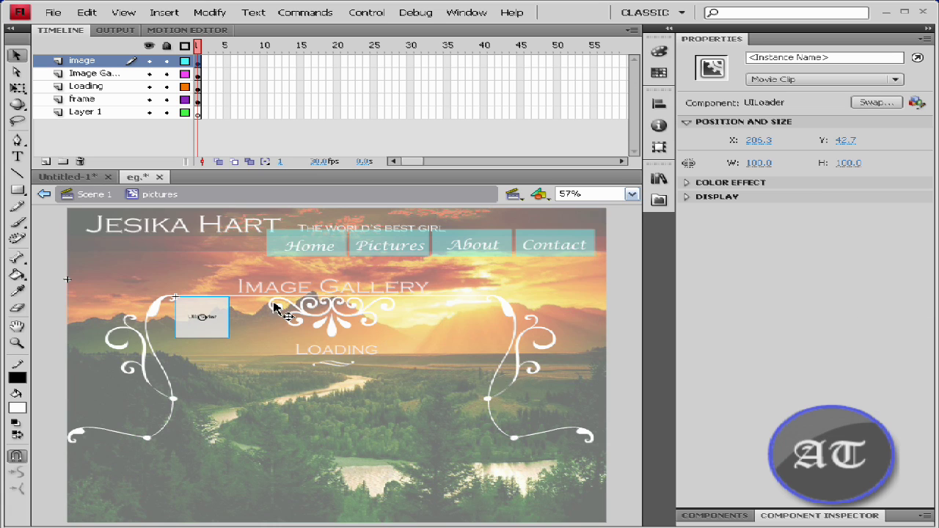
- Return to Scene 1, test the movie, view the Pictures page showing the jesika photo, and close the player
click(96, 196)
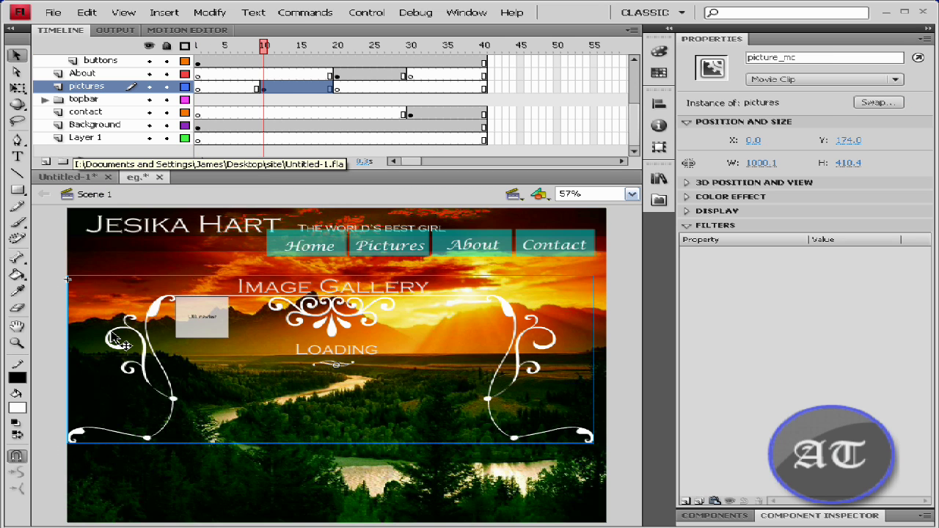
key(ctrl+Return)
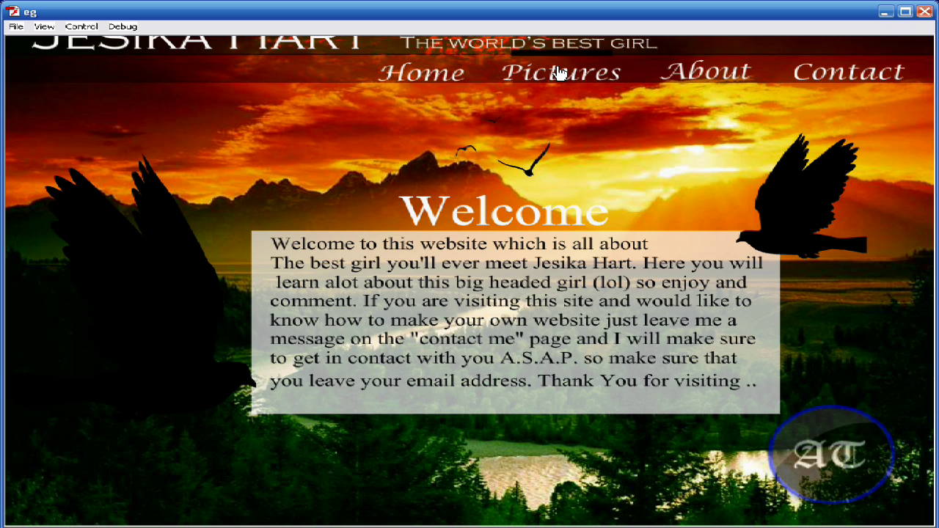
click(559, 72)
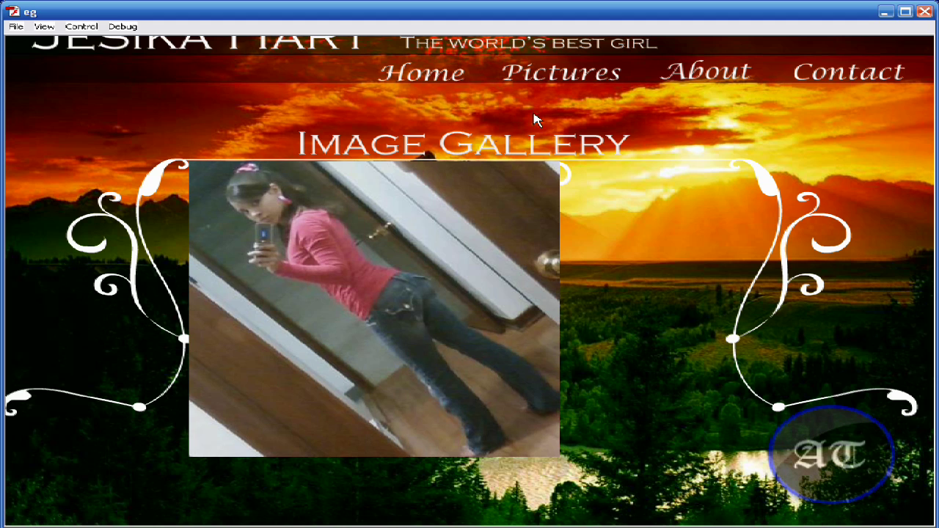
click(925, 12)
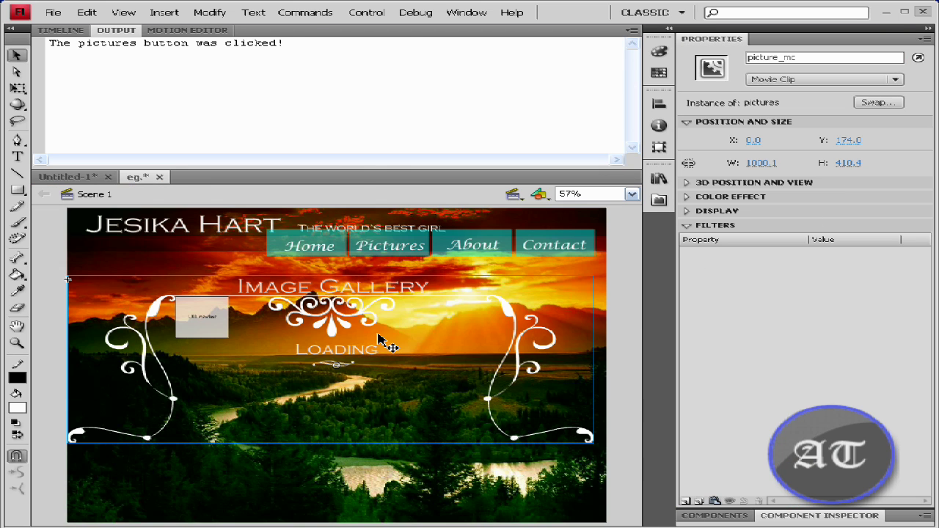